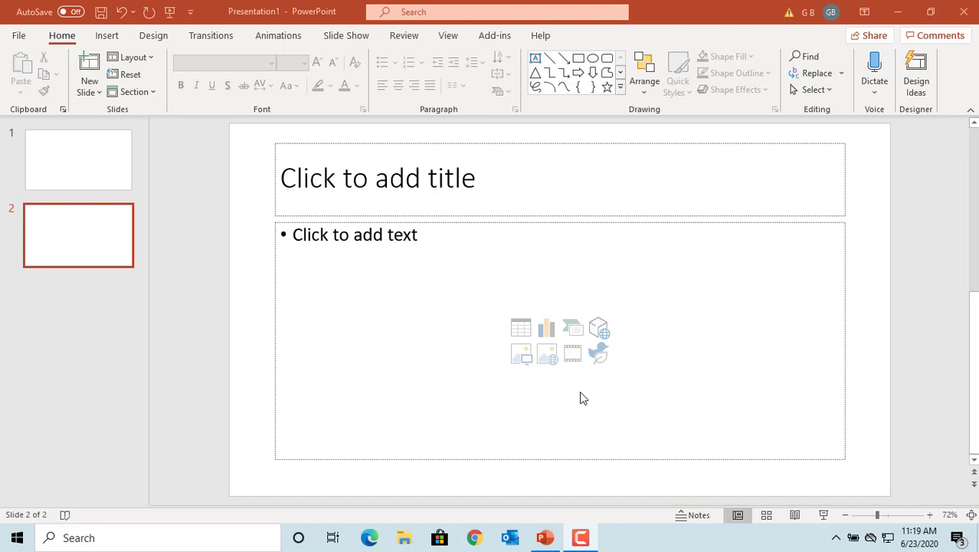
- Insert an 8x7 table on slide 2 using the Insert tab's table grid
click(107, 36)
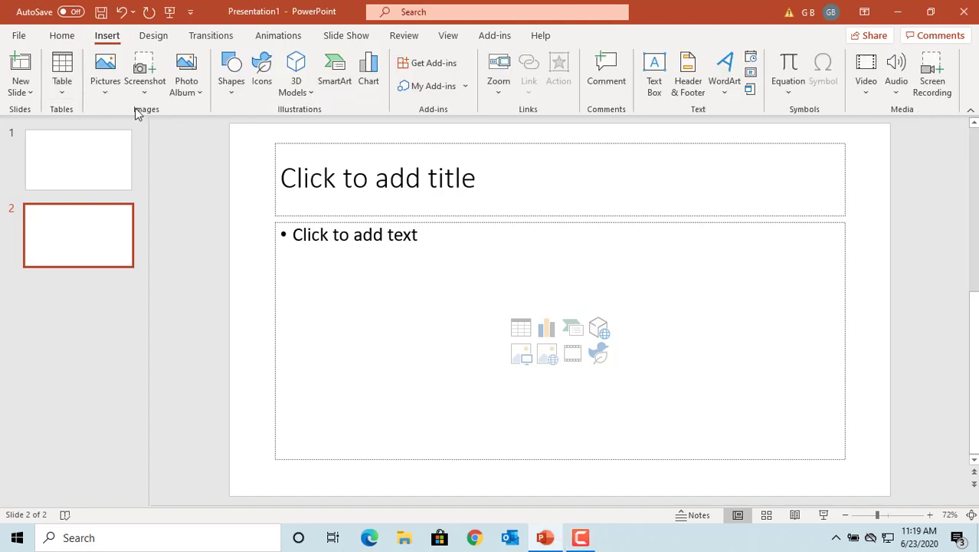
click(66, 91)
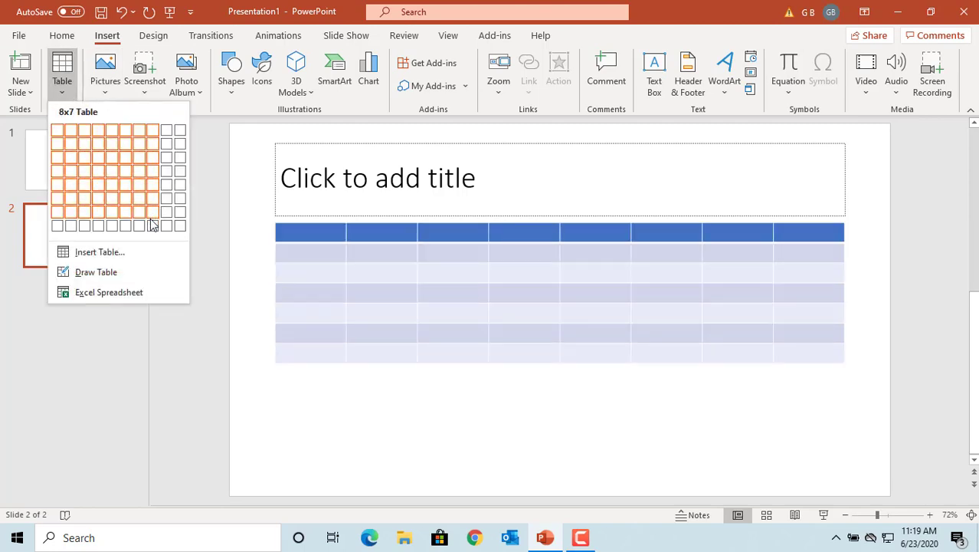
click(151, 226)
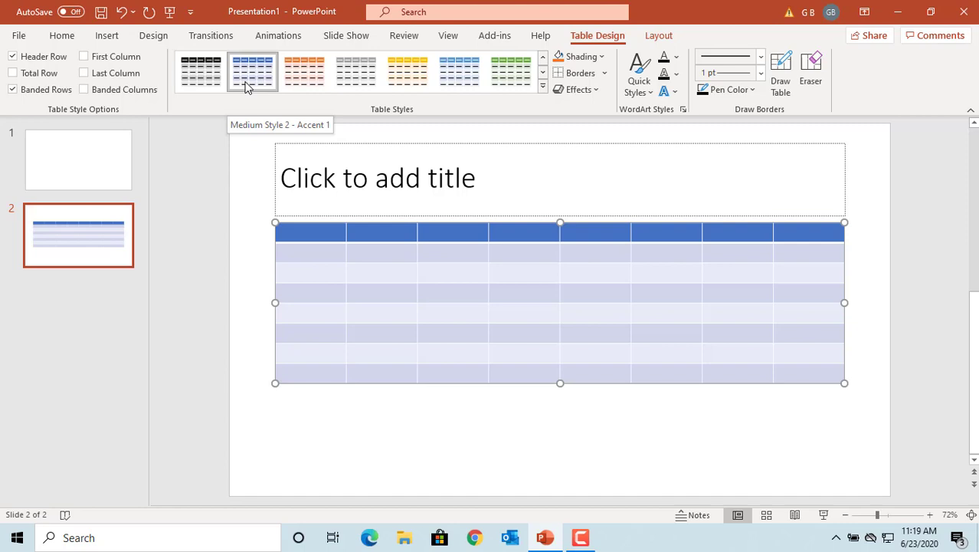
- Apply Dark Style 1 - Accent 2 to give the table orange banded rows and a black header
click(543, 89)
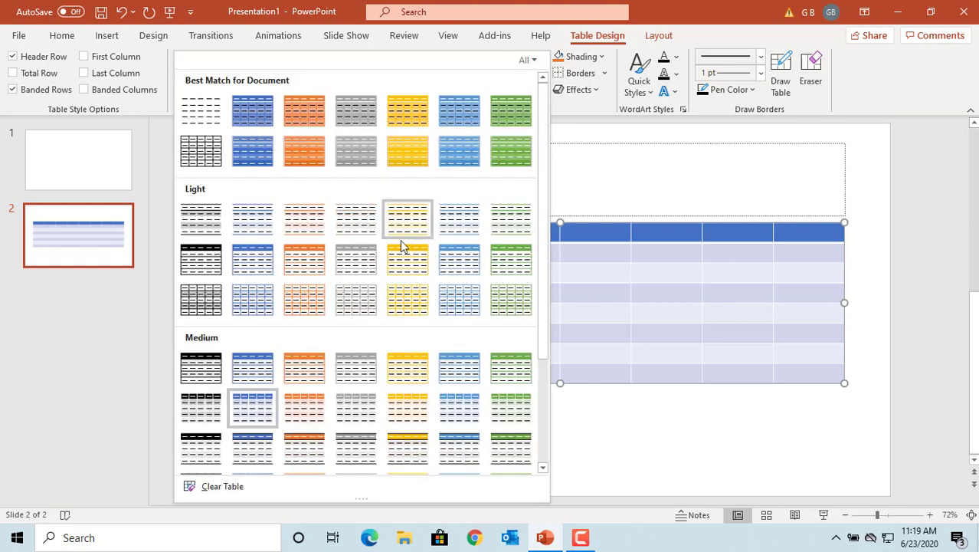
scroll(505, 329, down, 3)
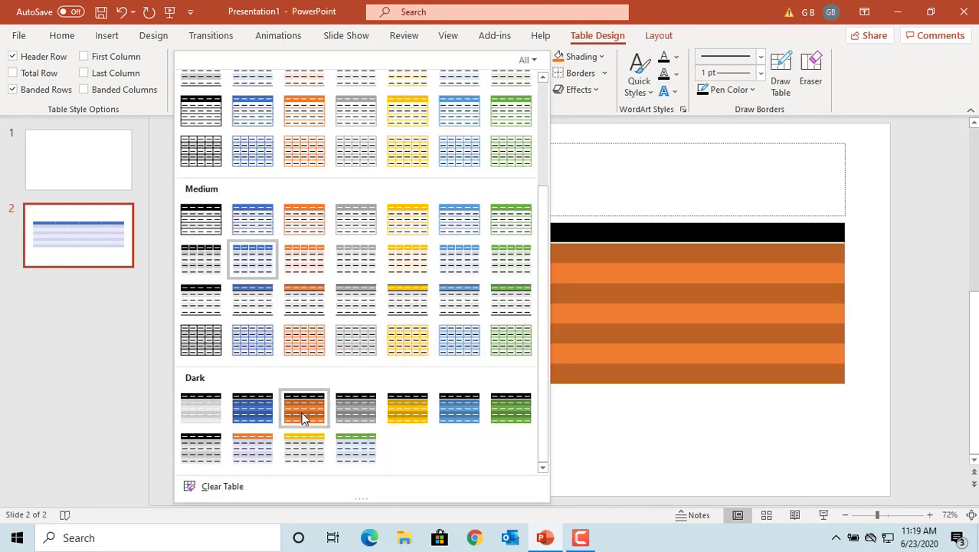
click(304, 414)
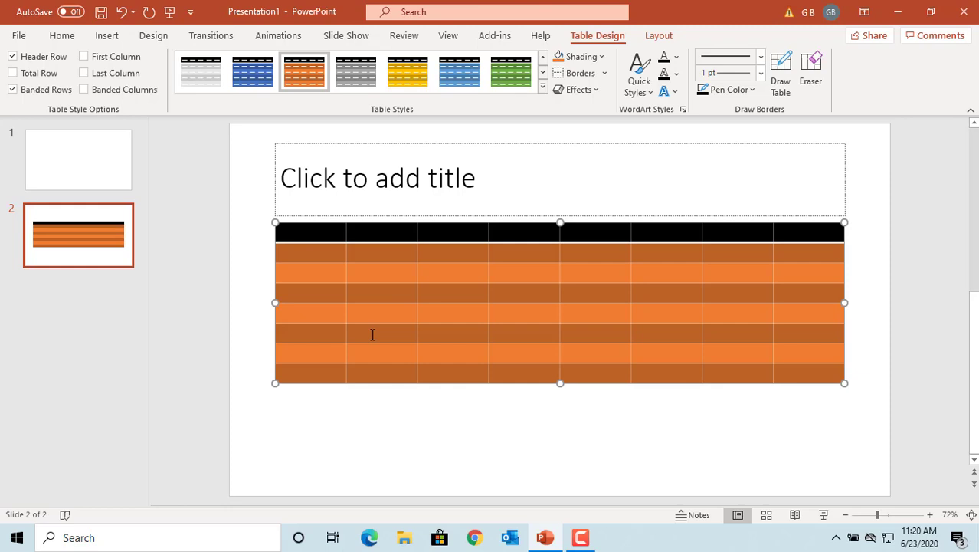
click(13, 58)
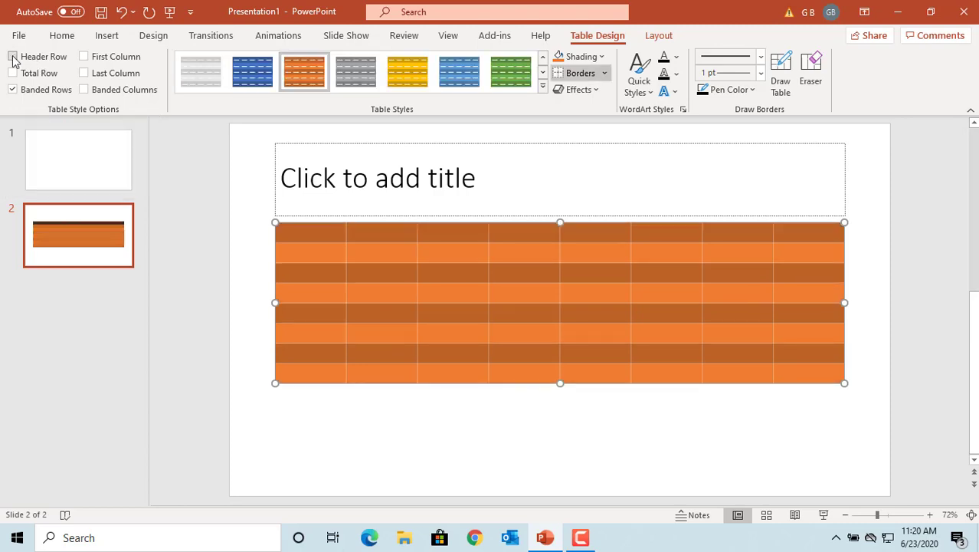
click(13, 57)
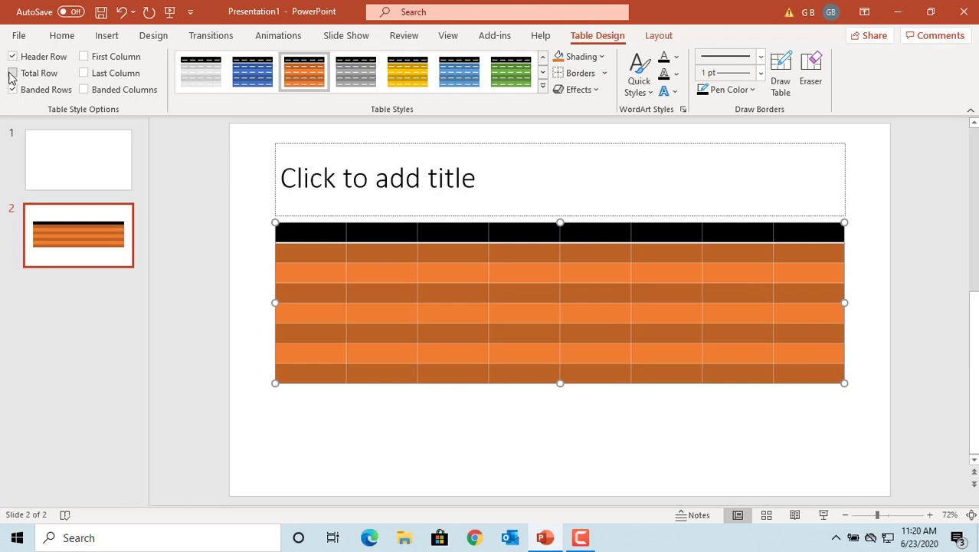
click(12, 73)
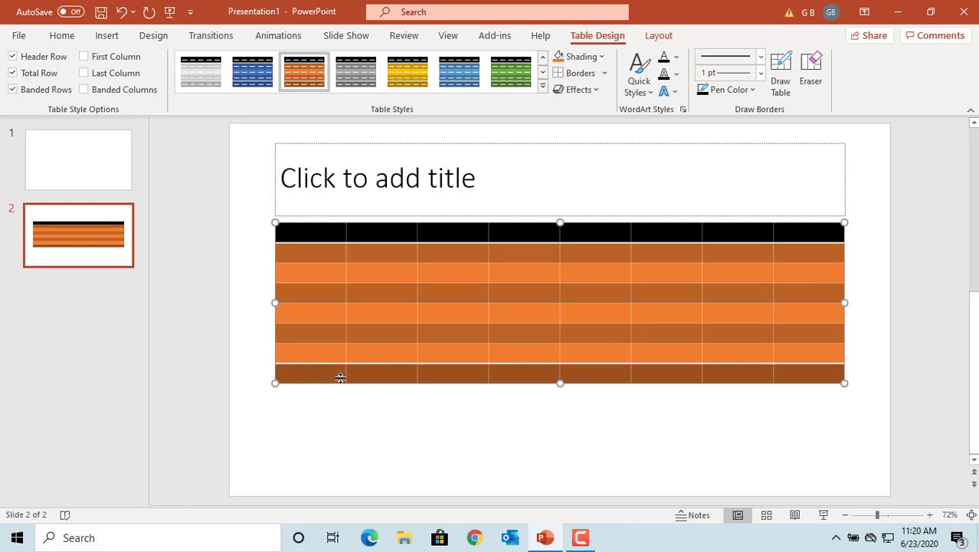
click(12, 73)
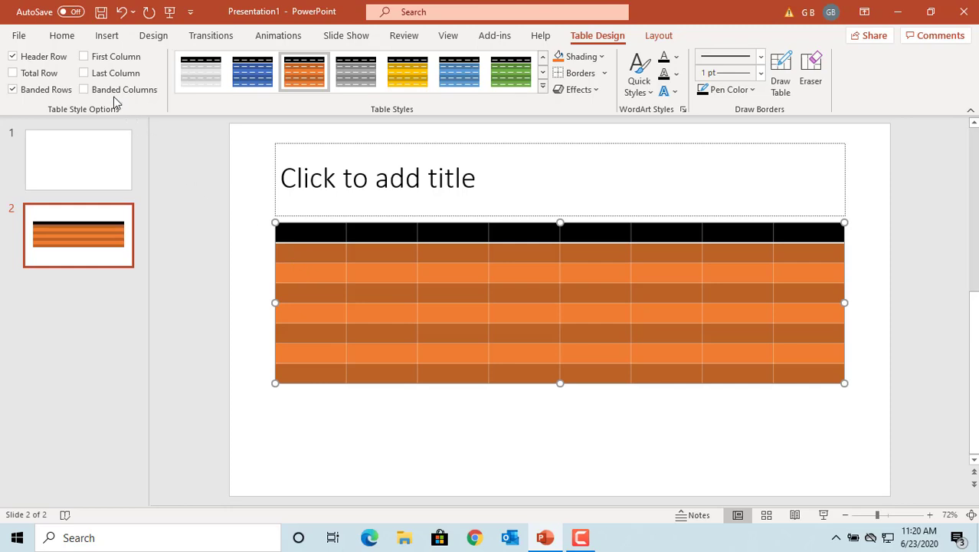
- Toggle Banded Columns, First Column and Last Column on and off, then expand the Table Styles gallery
click(83, 89)
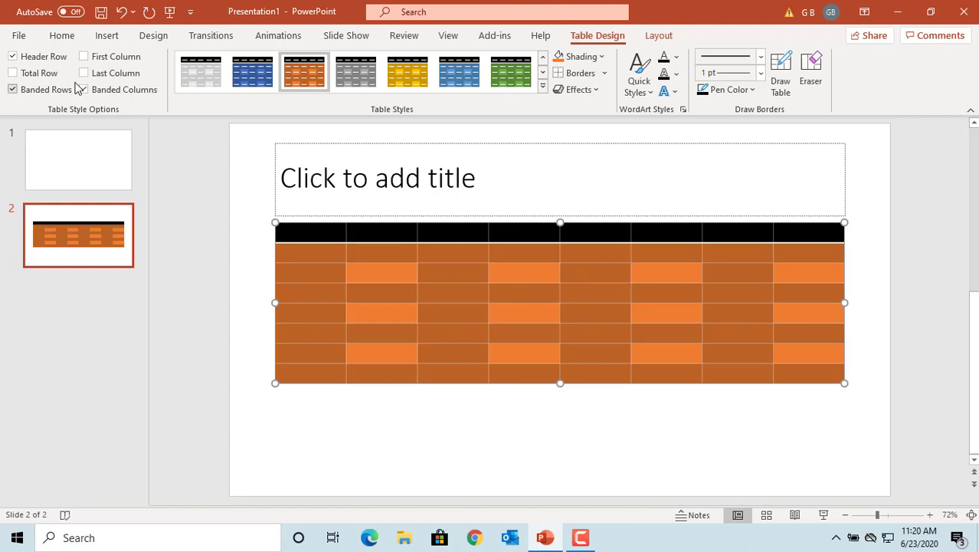
click(84, 90)
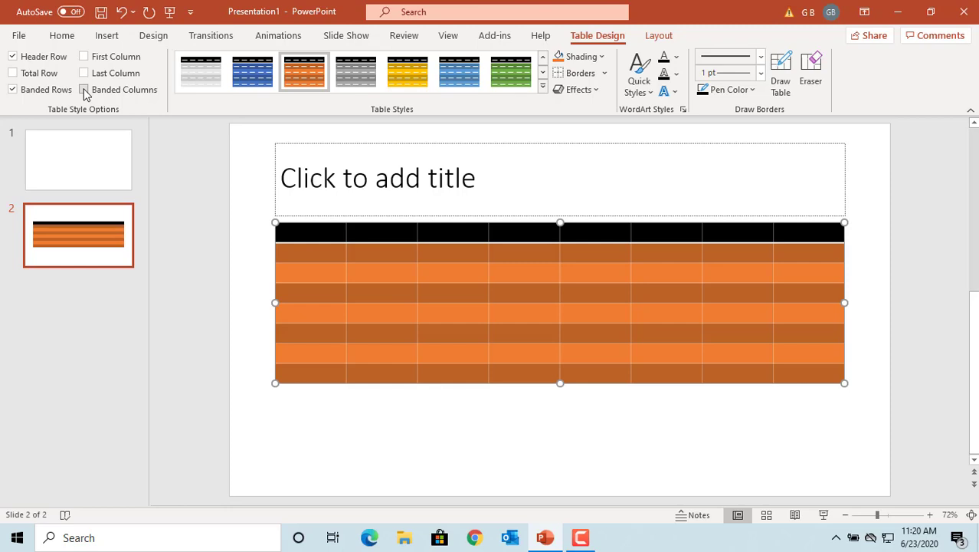
click(83, 56)
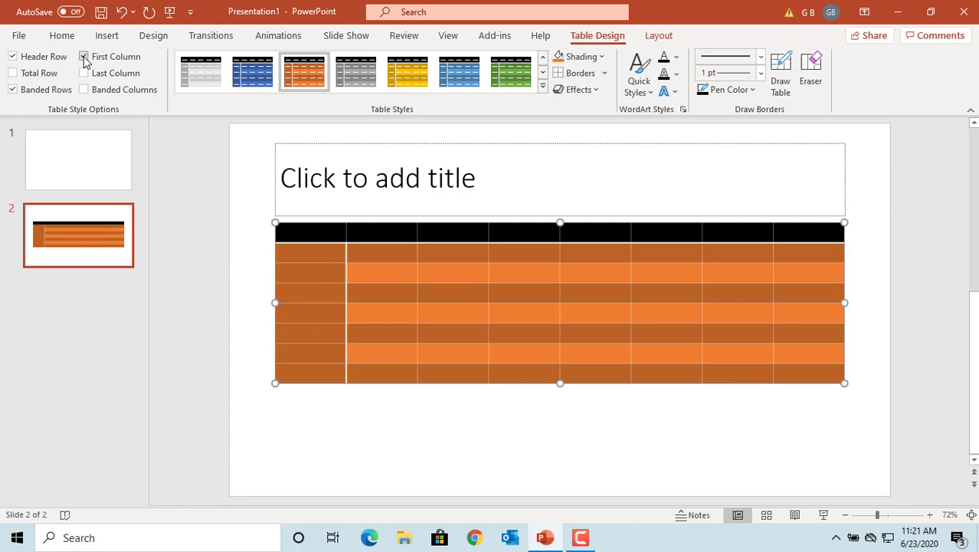
click(83, 57)
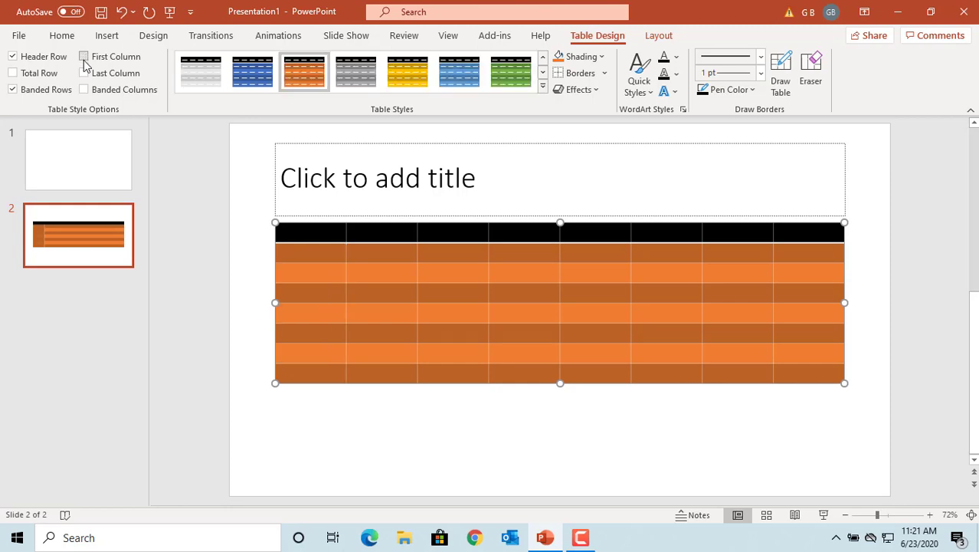
click(83, 74)
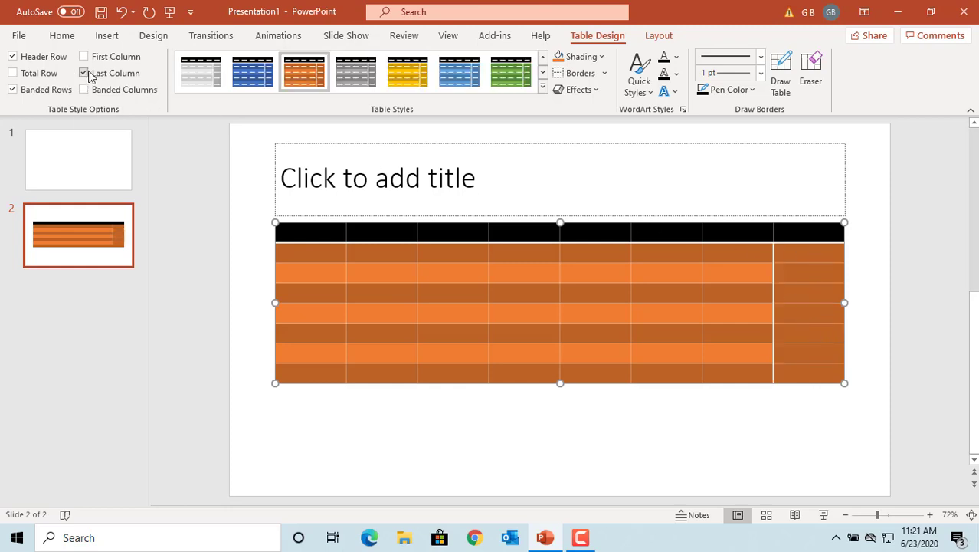
click(84, 74)
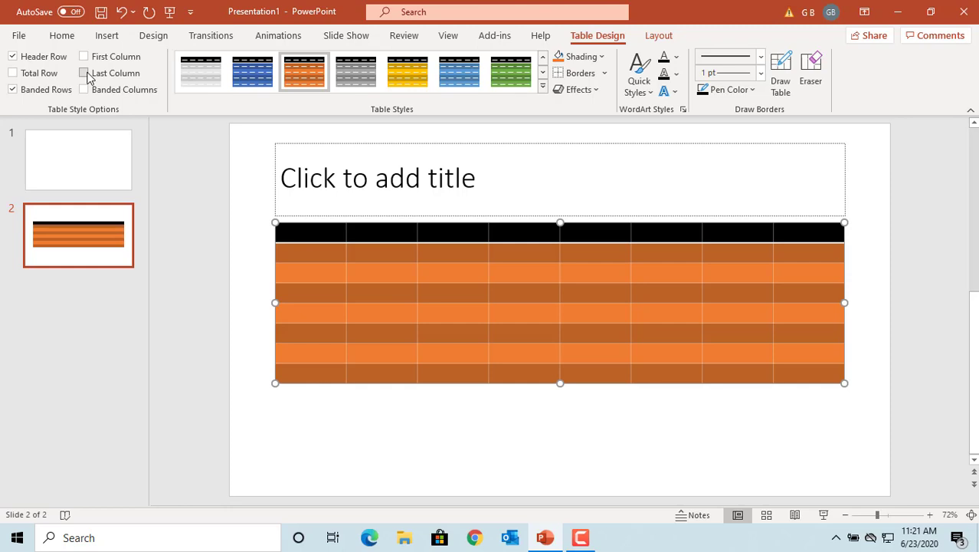
click(543, 87)
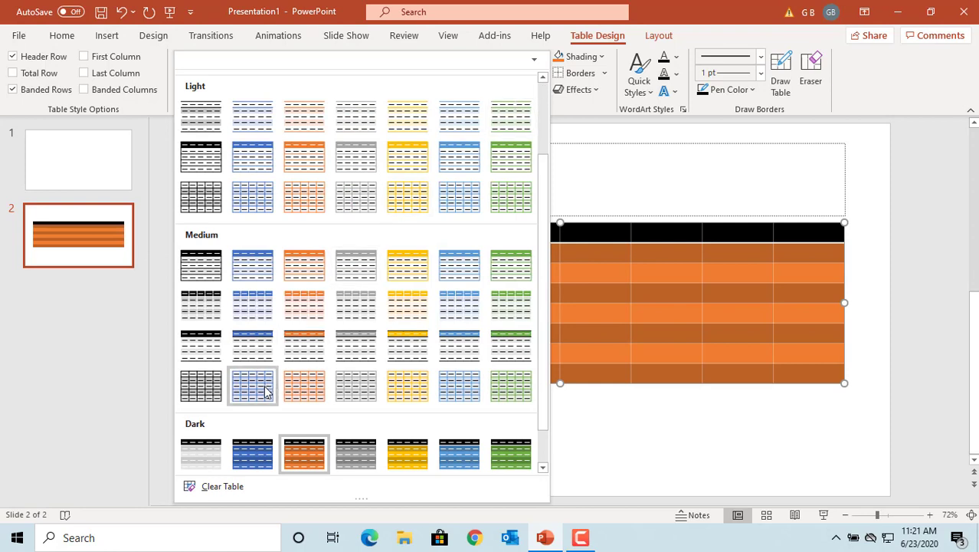
- Choose Clear Table to remove all table styling
click(222, 488)
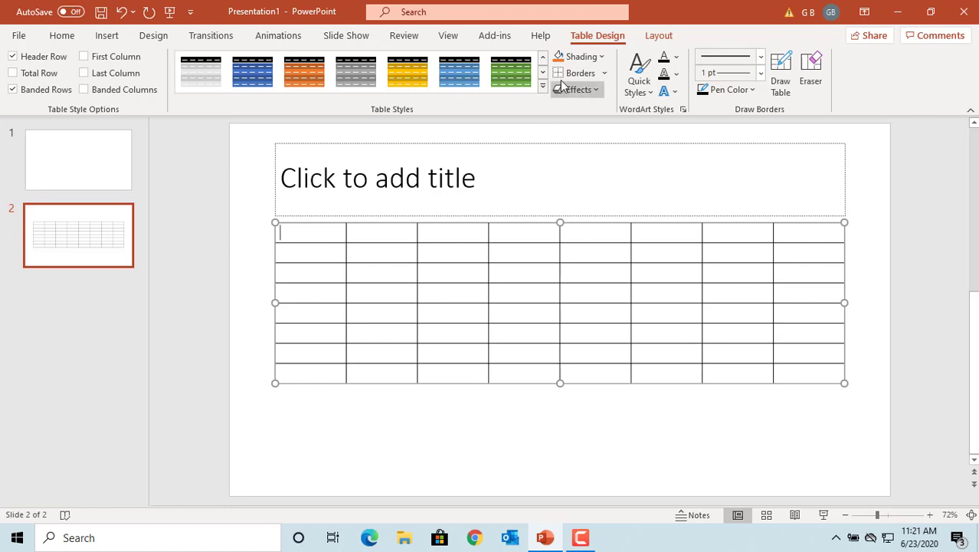
- Fill the first cell red, then undo an accidental first-column width change
click(600, 58)
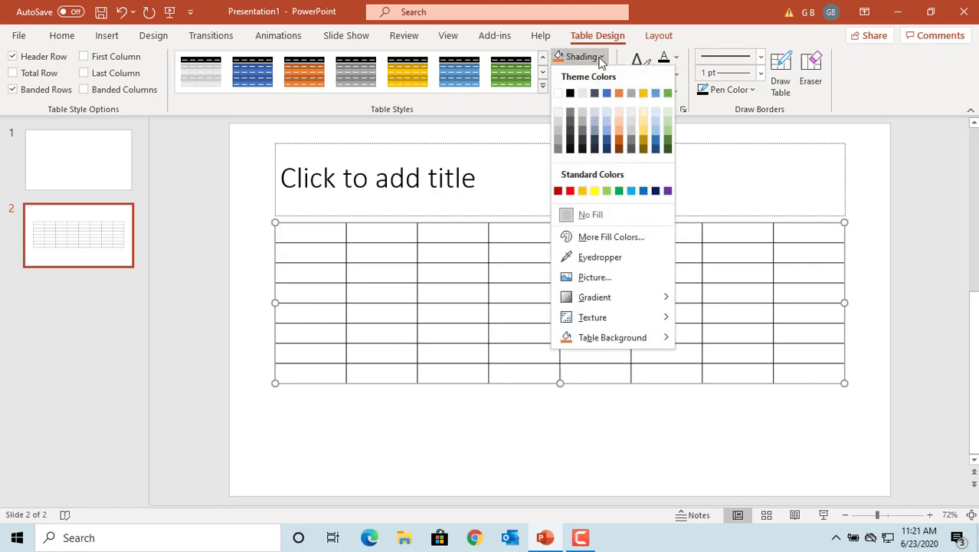
click(570, 191)
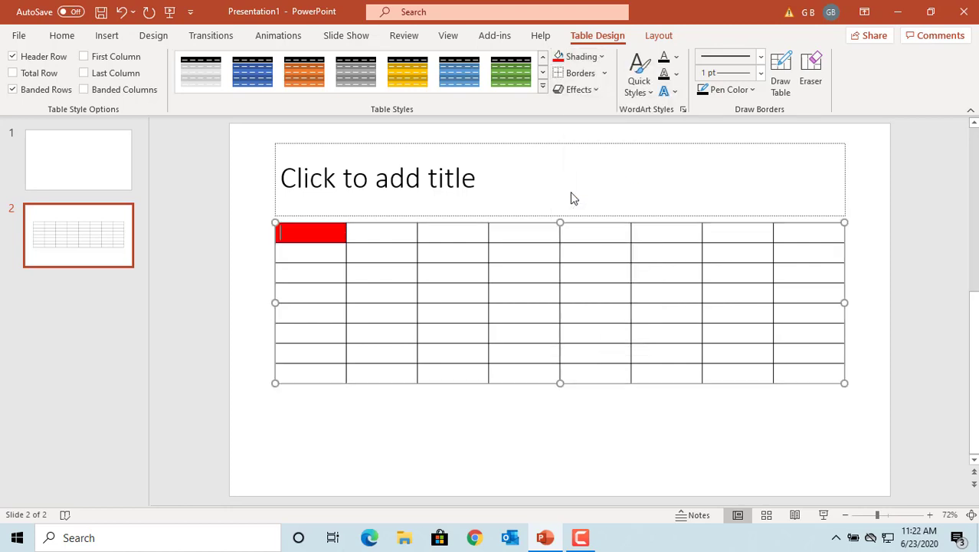
drag(276, 271, 309, 273)
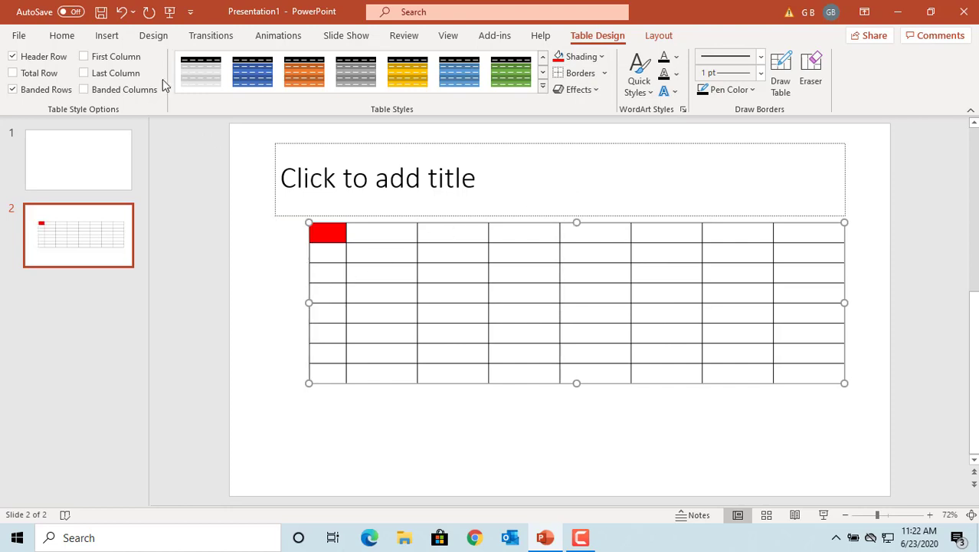
click(121, 11)
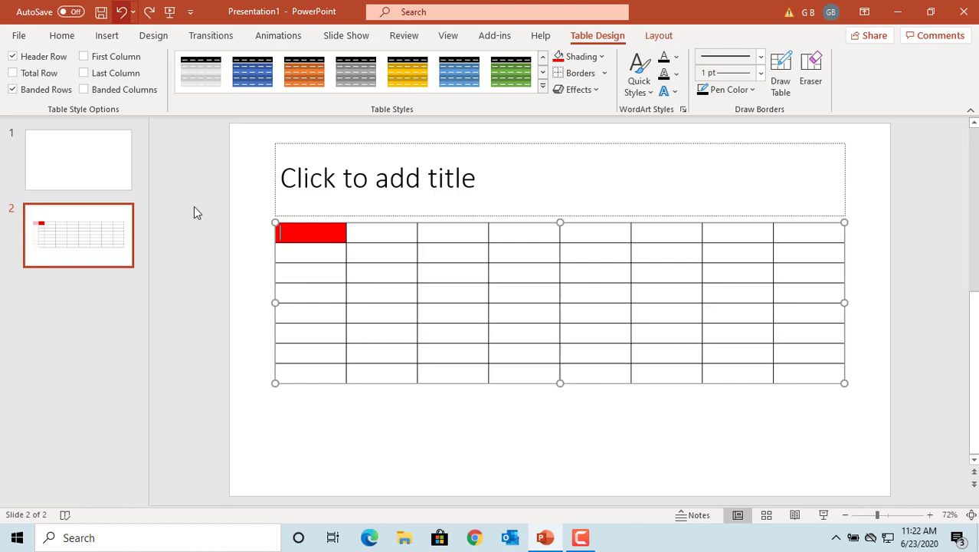
- Shade the whole third row light green
click(293, 274)
drag(378, 268, 805, 279)
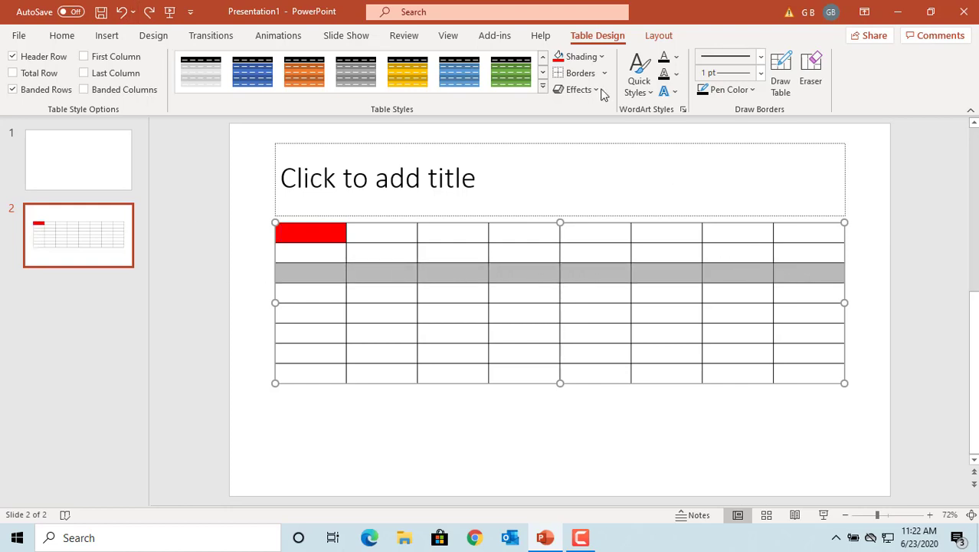
click(602, 57)
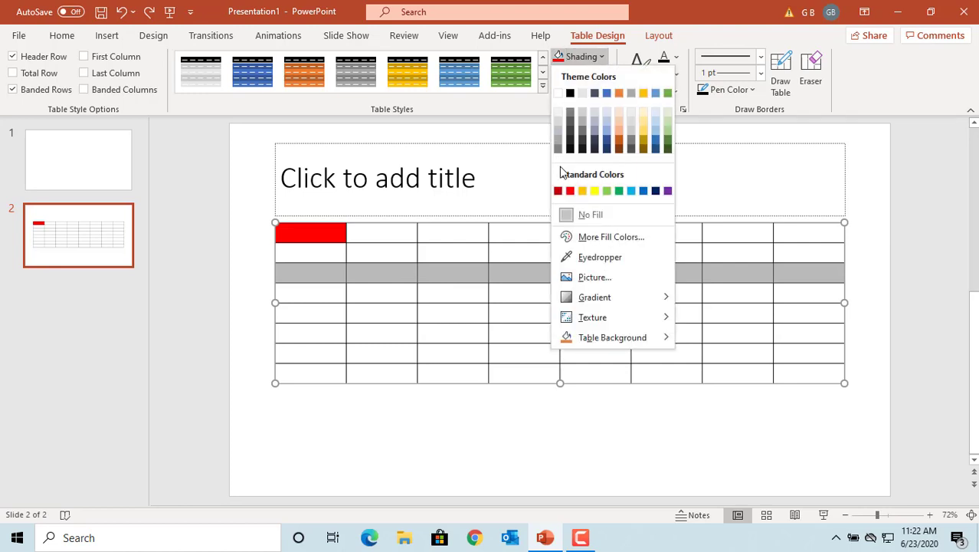
click(606, 192)
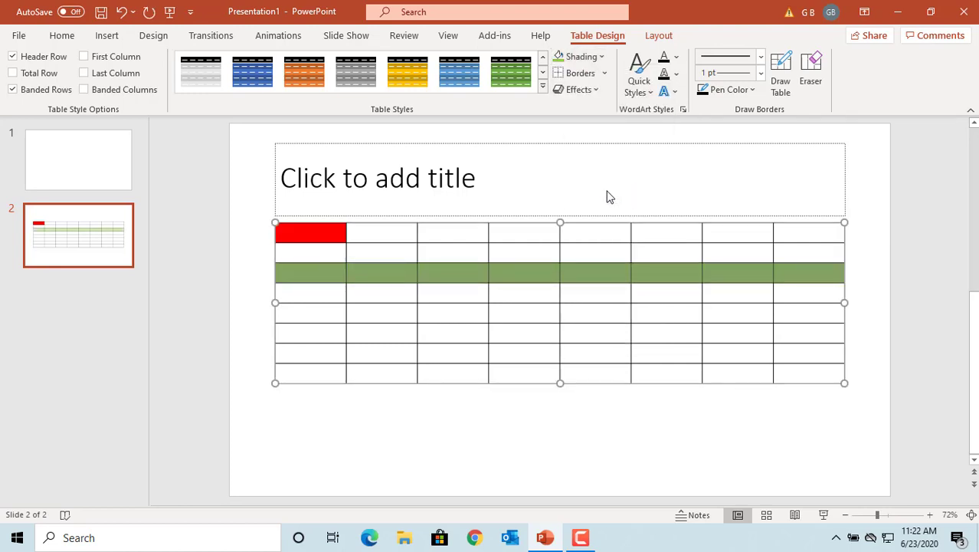
click(462, 298)
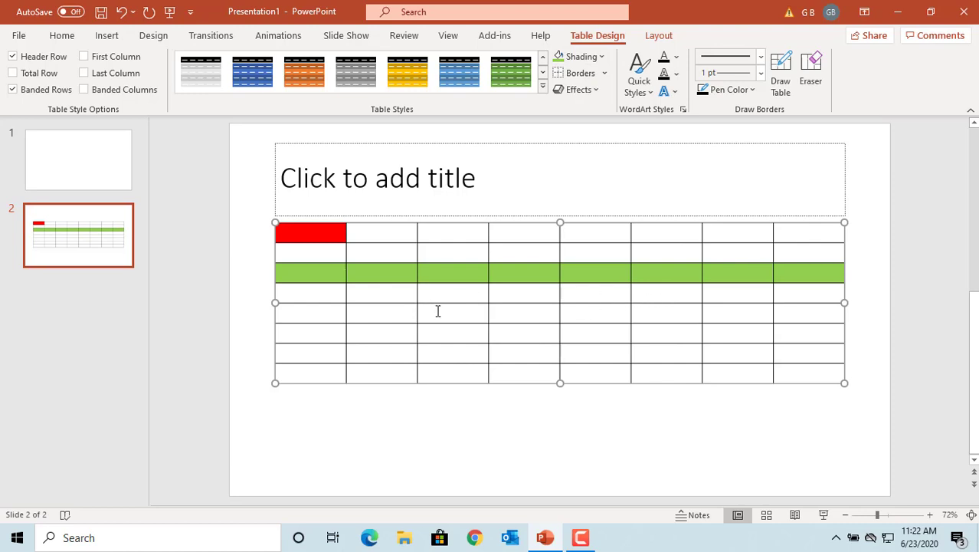
- Fill column 3, rows 5 to 8 with yellow
drag(436, 308, 459, 374)
click(602, 57)
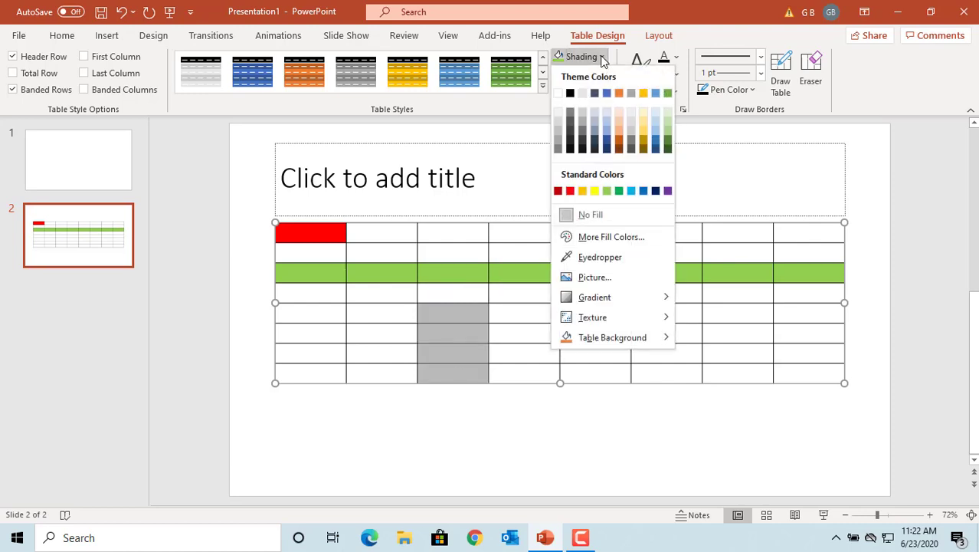
click(594, 190)
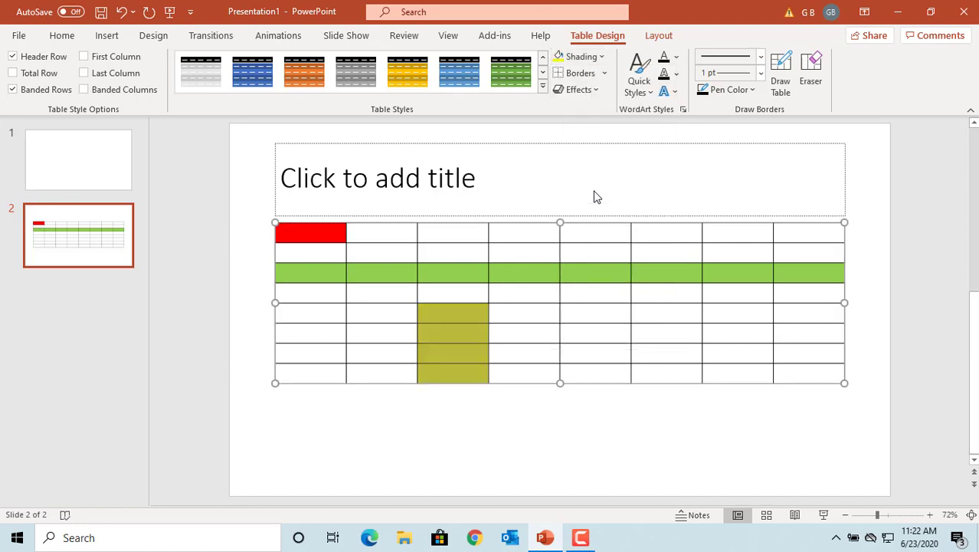
click(508, 315)
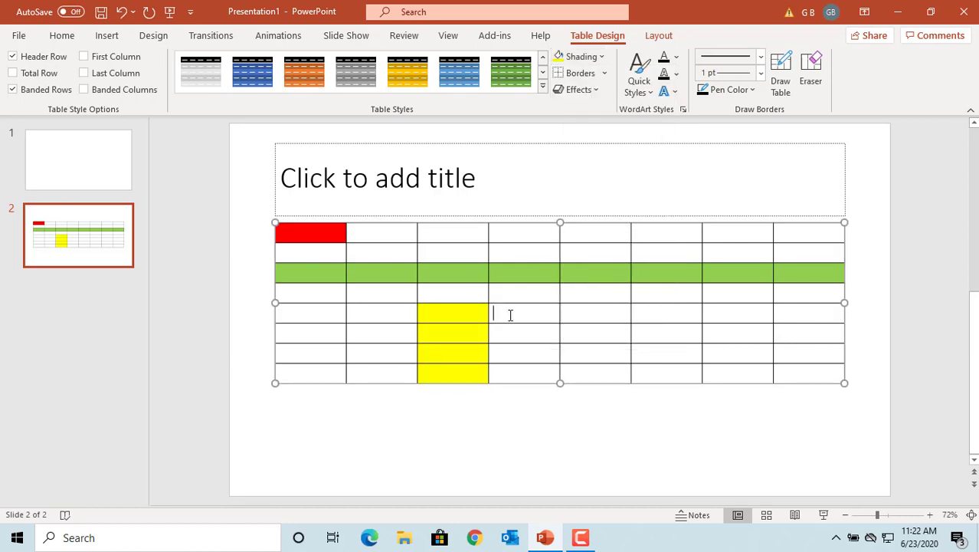
- Set the top yellow cell to No Fill
click(438, 315)
click(601, 57)
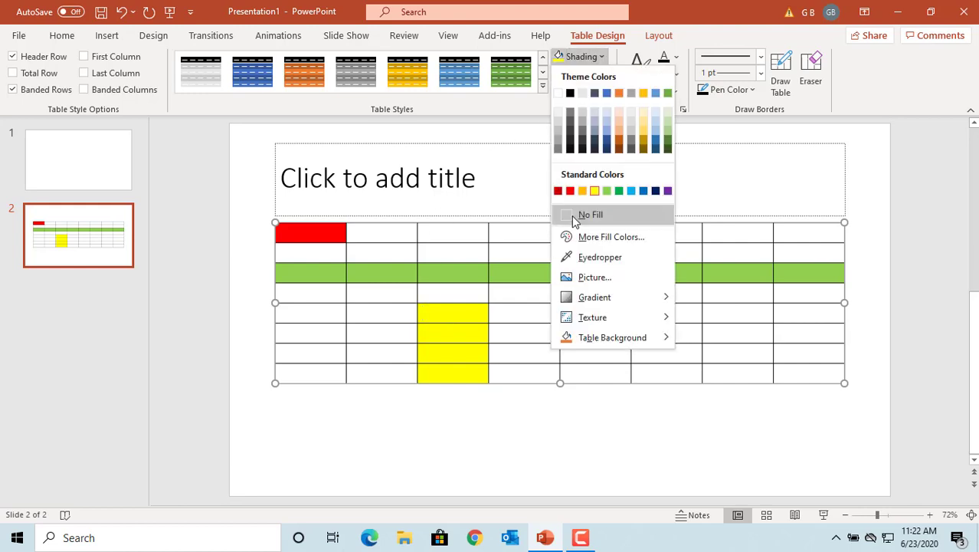
click(580, 215)
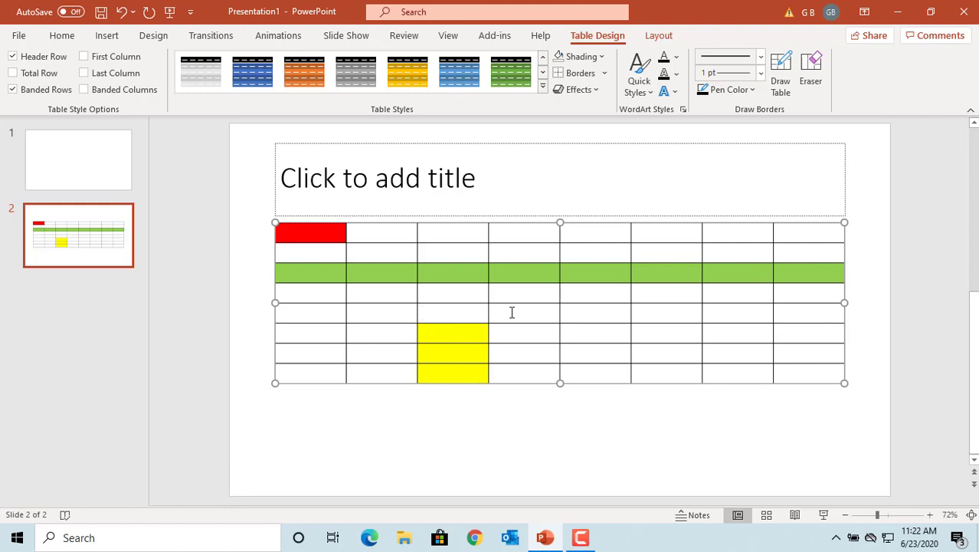
click(601, 57)
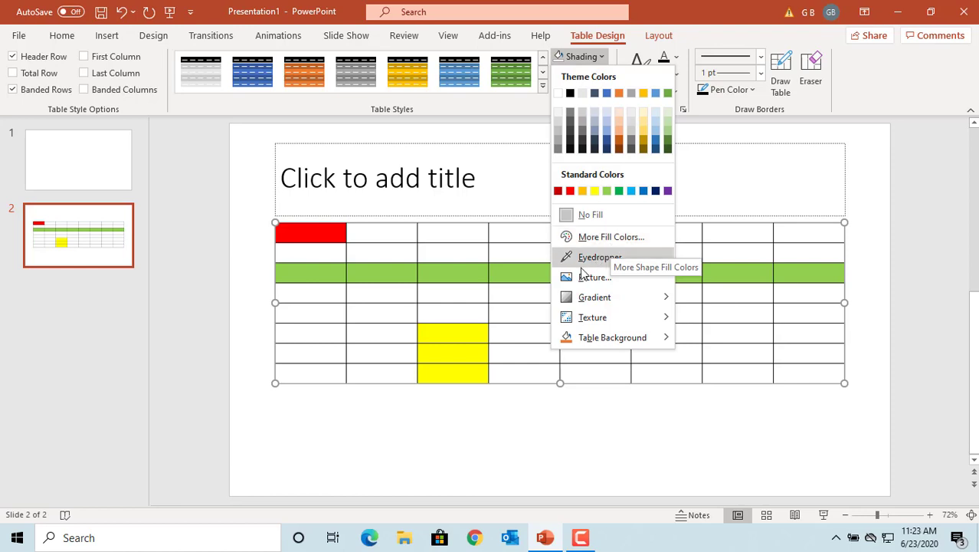
- Fill the selected fourth-column cell with the Golden Gate bridge stock photo
click(602, 289)
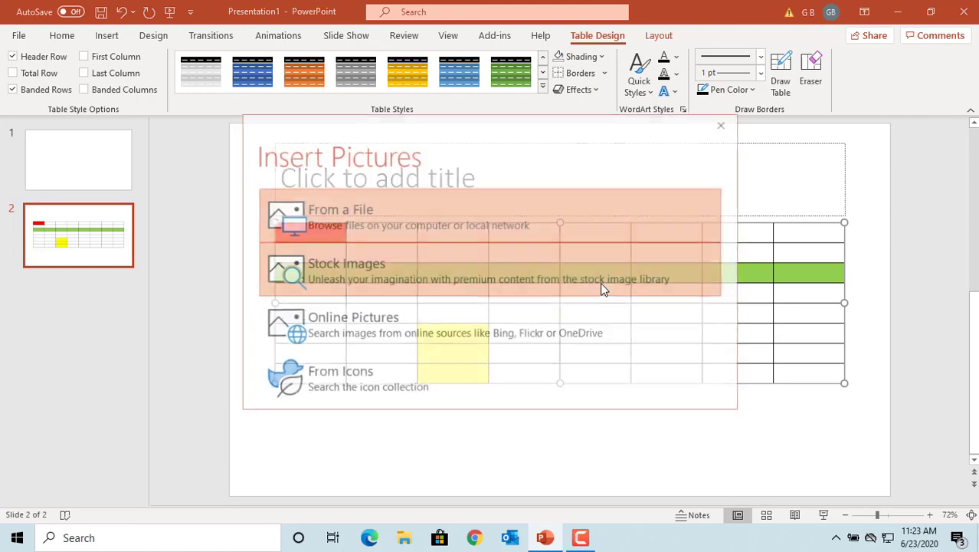
click(346, 282)
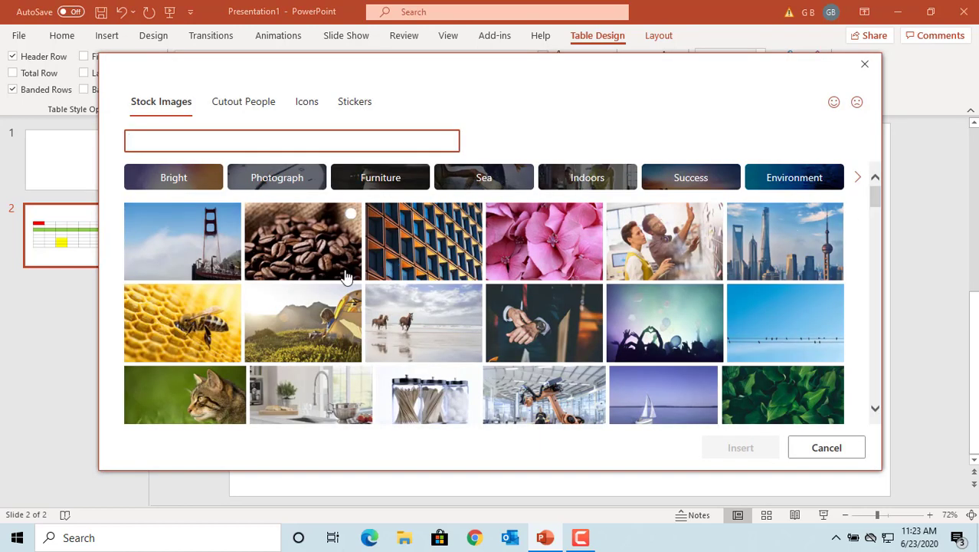
click(191, 256)
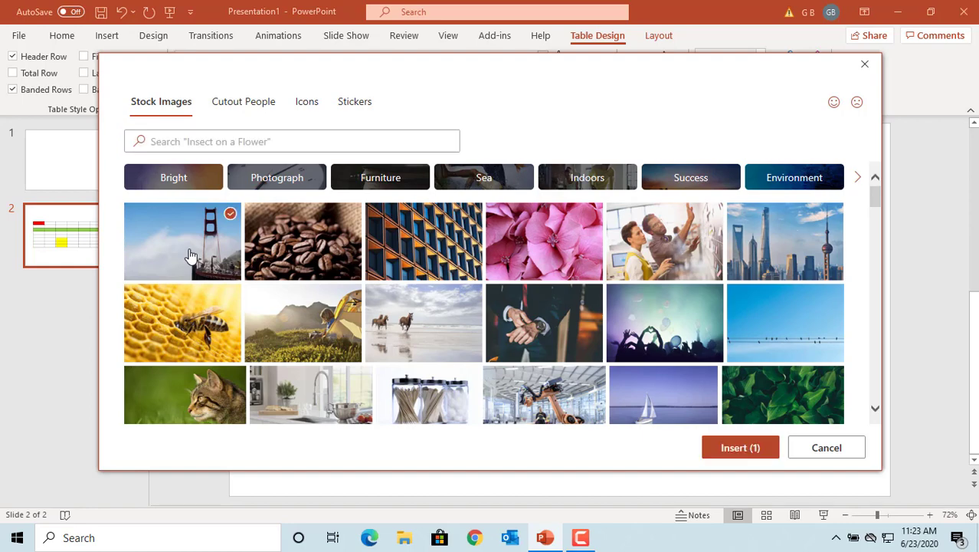
click(734, 451)
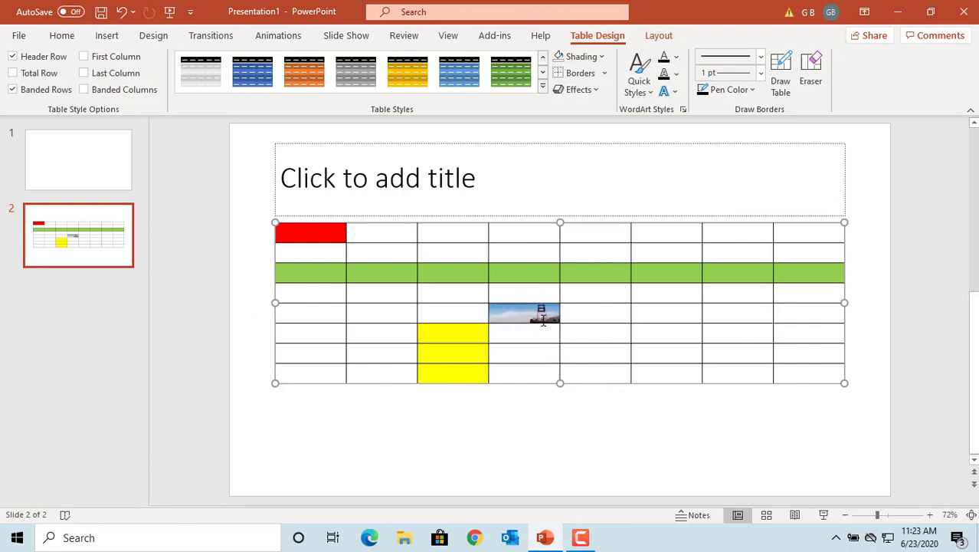
- Fill three fifth-column cells with the Shanghai skyline stock photo
drag(592, 330, 611, 373)
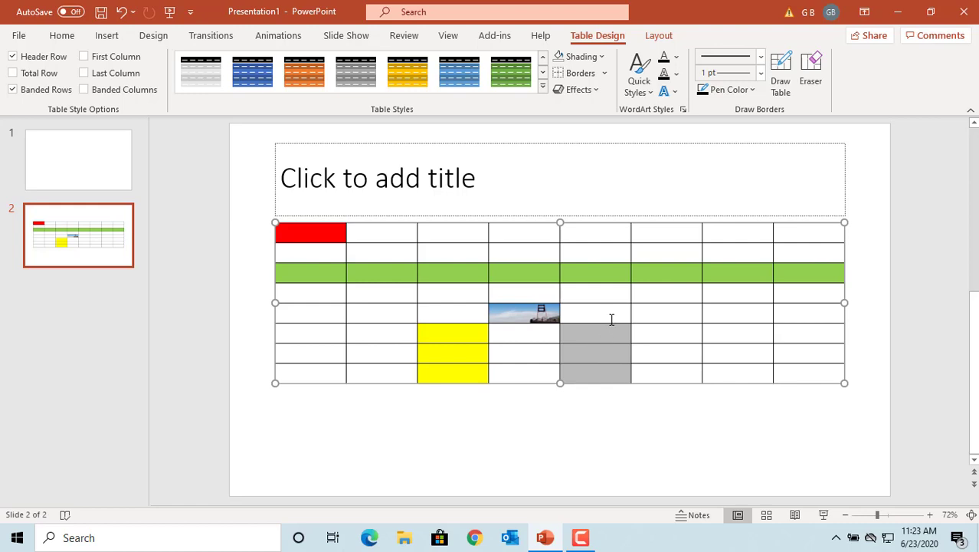
click(603, 57)
click(598, 277)
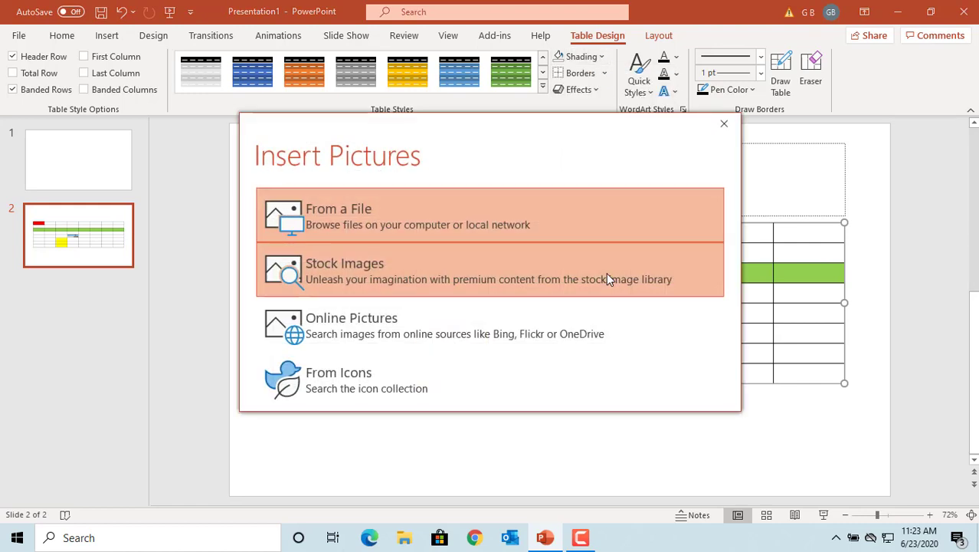
click(342, 282)
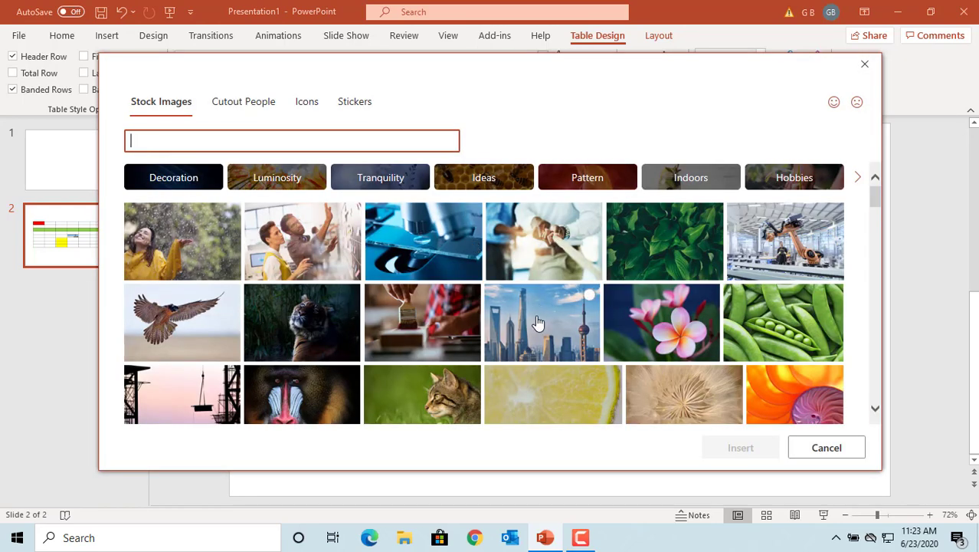
click(535, 323)
click(734, 447)
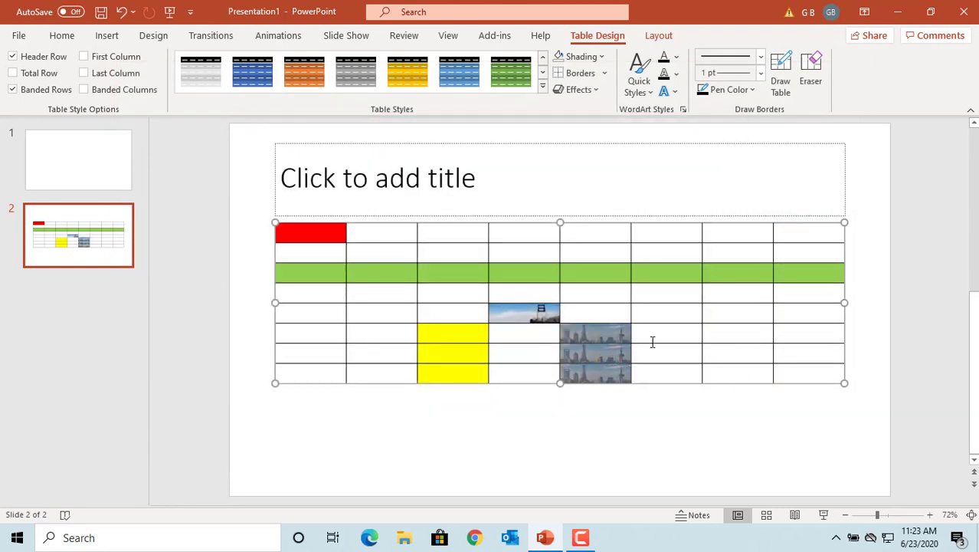
click(636, 334)
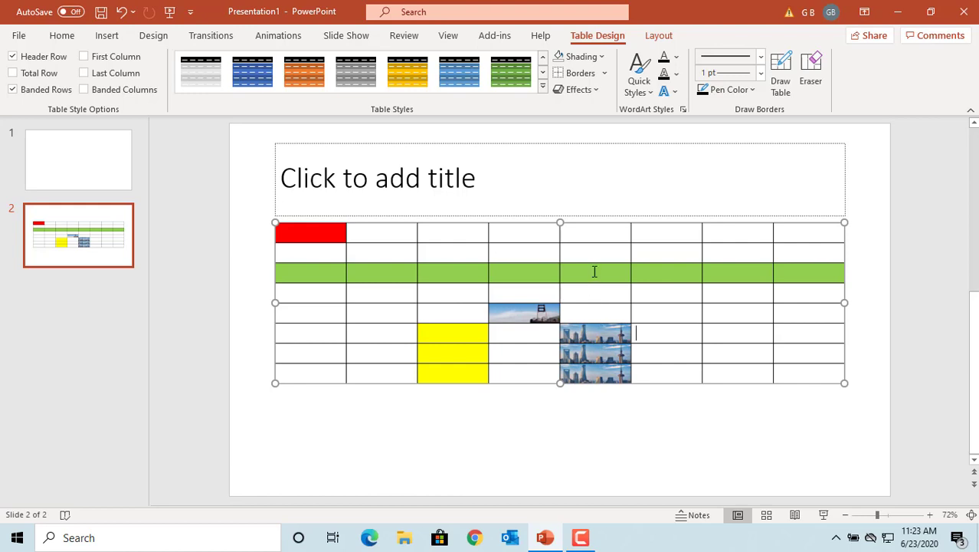
- Give the second top-row cell a light blue linear gradient, then select column 3's top two cells
click(382, 231)
click(602, 57)
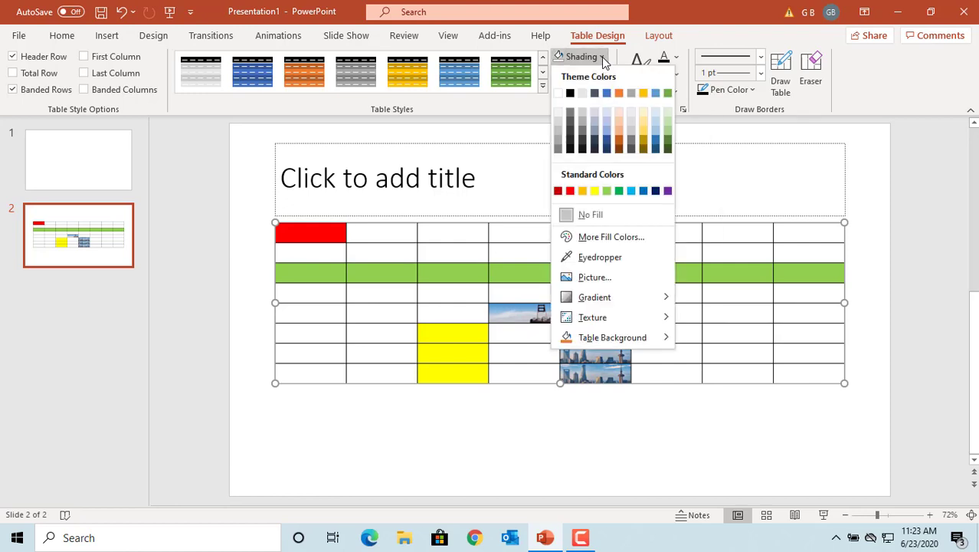
mouse_move(600, 301)
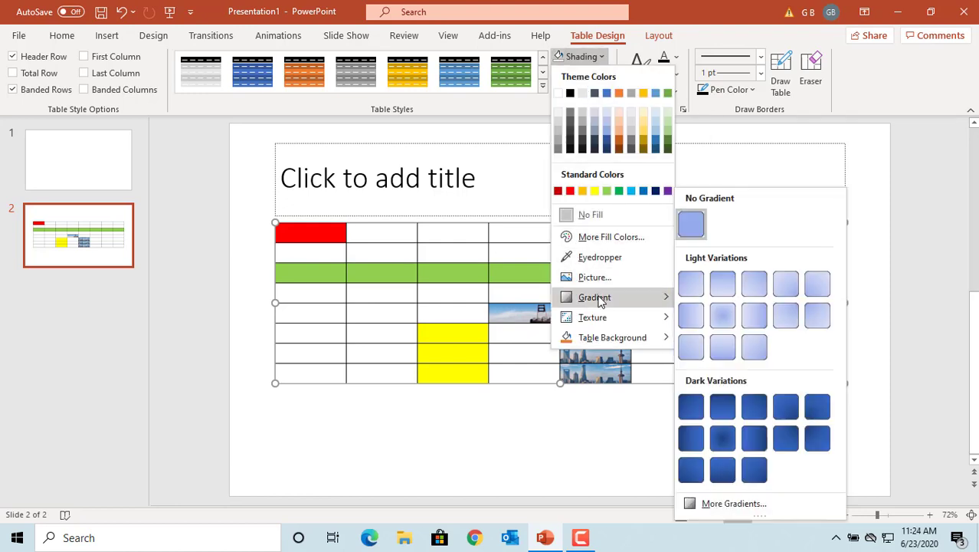
click(694, 322)
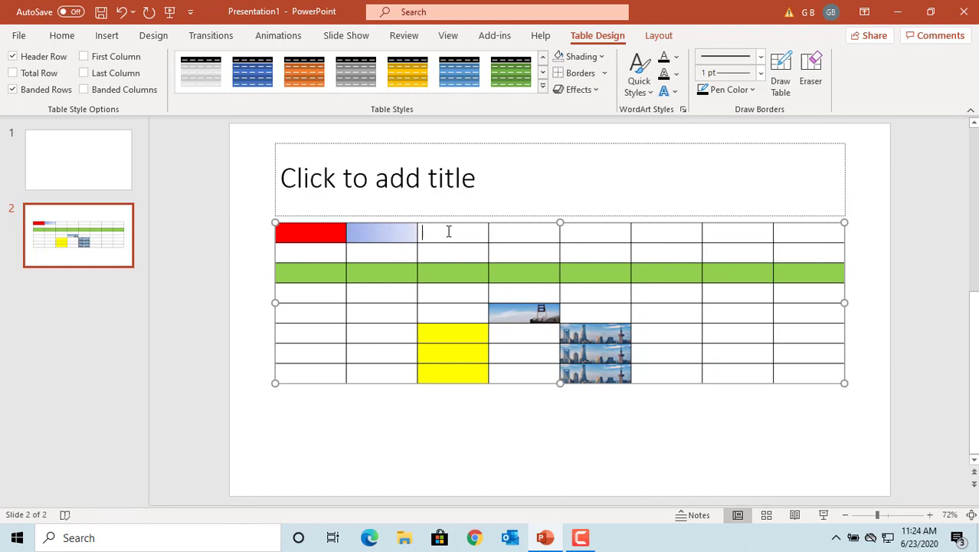
drag(448, 231, 456, 251)
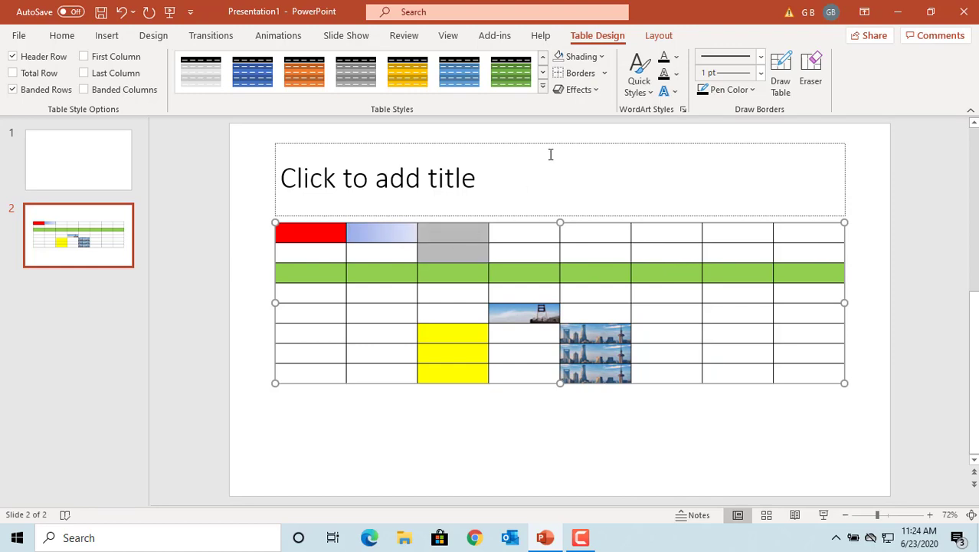
- Apply the cork texture to the top two cells of column 3
click(605, 58)
mouse_move(595, 323)
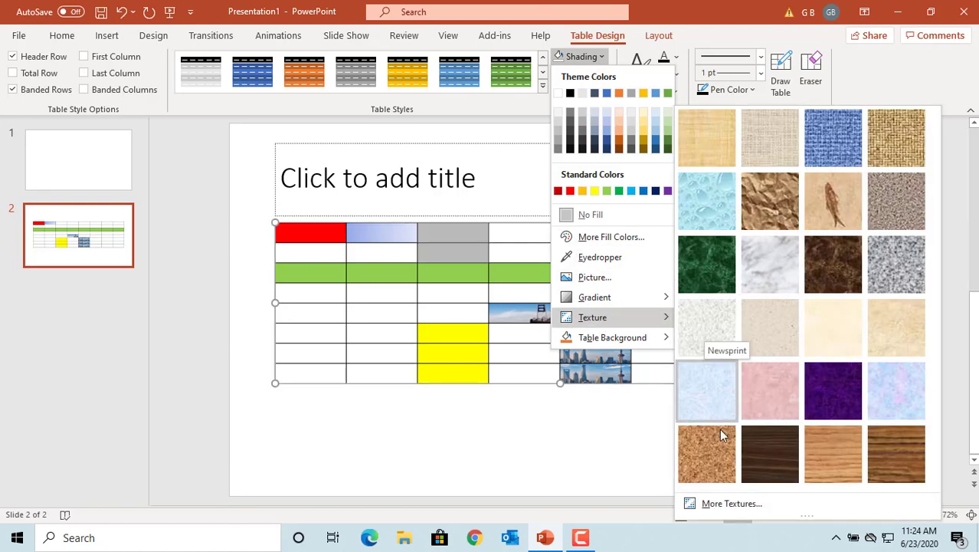
click(716, 452)
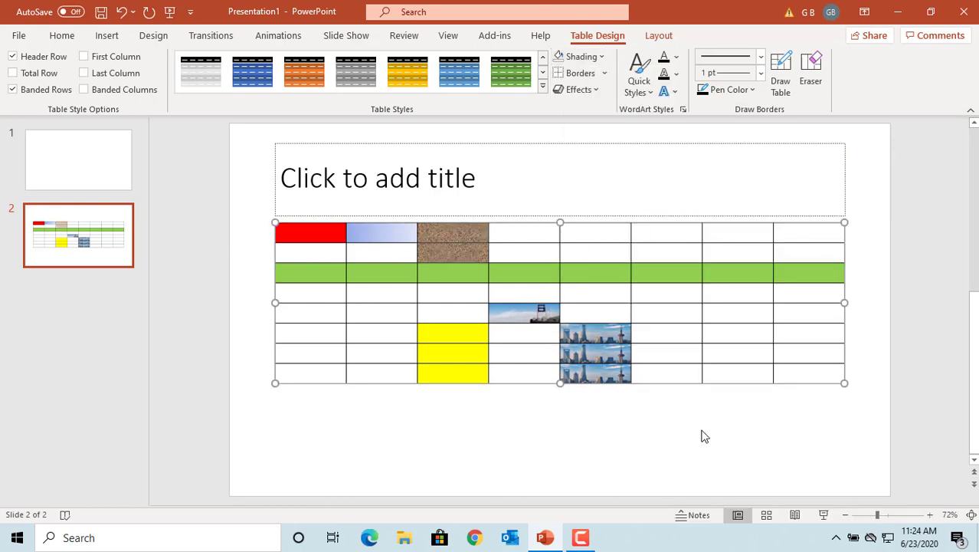
click(537, 233)
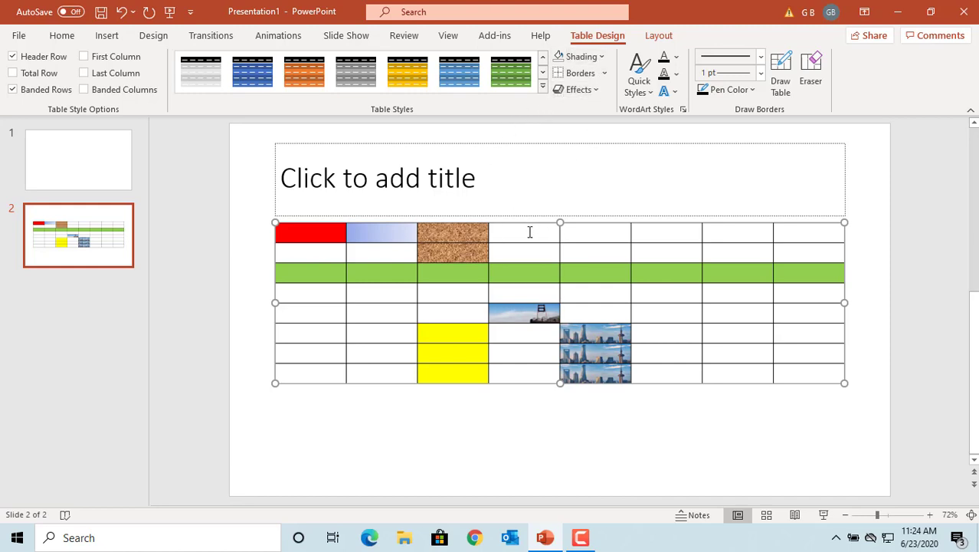
- Set the table background to Light Green from the standard colours
click(602, 57)
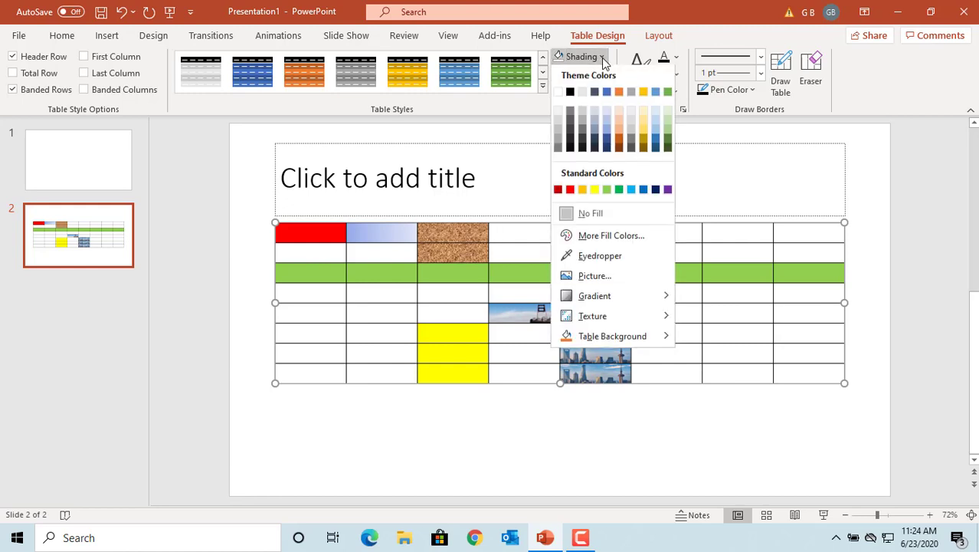
mouse_move(613, 345)
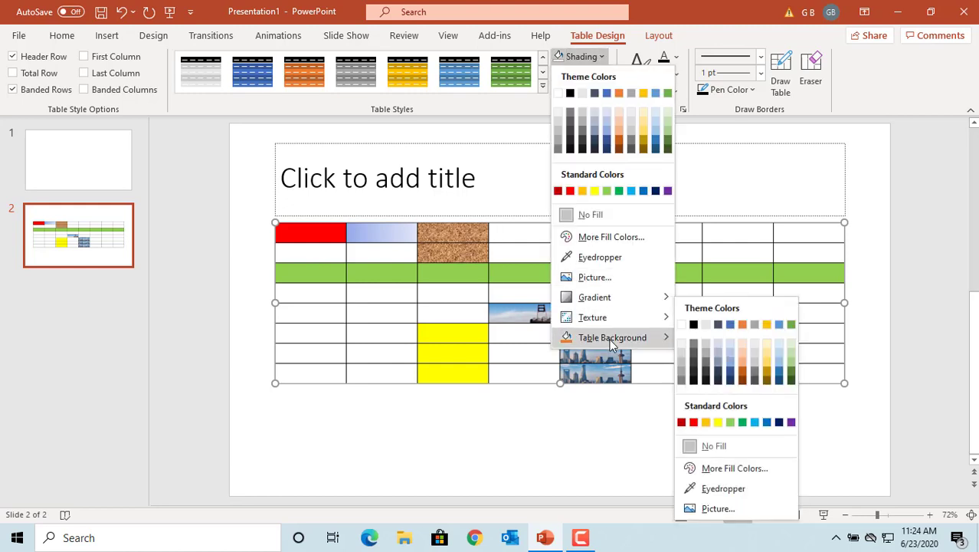
click(730, 423)
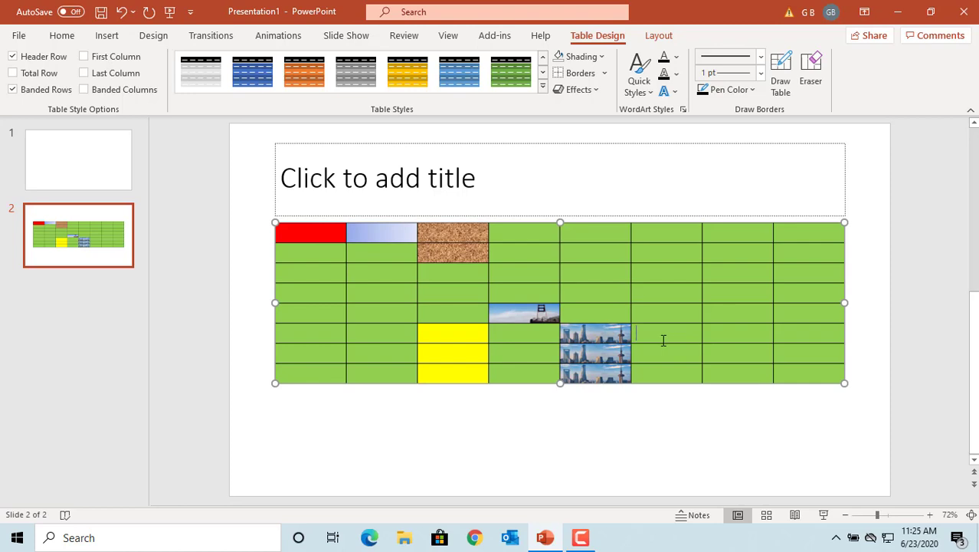
- Apply the blue banded Best Match table style from the expanded styles gallery
click(543, 85)
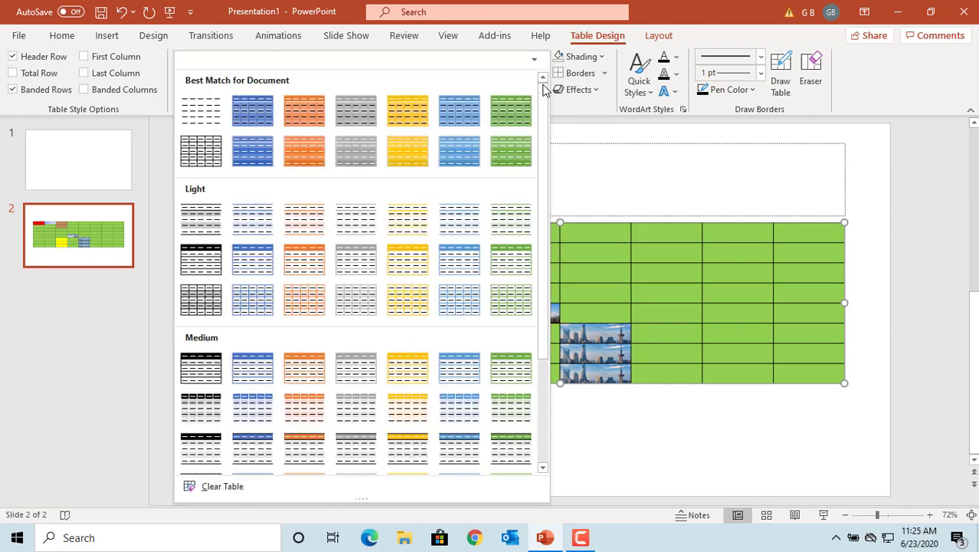
click(240, 110)
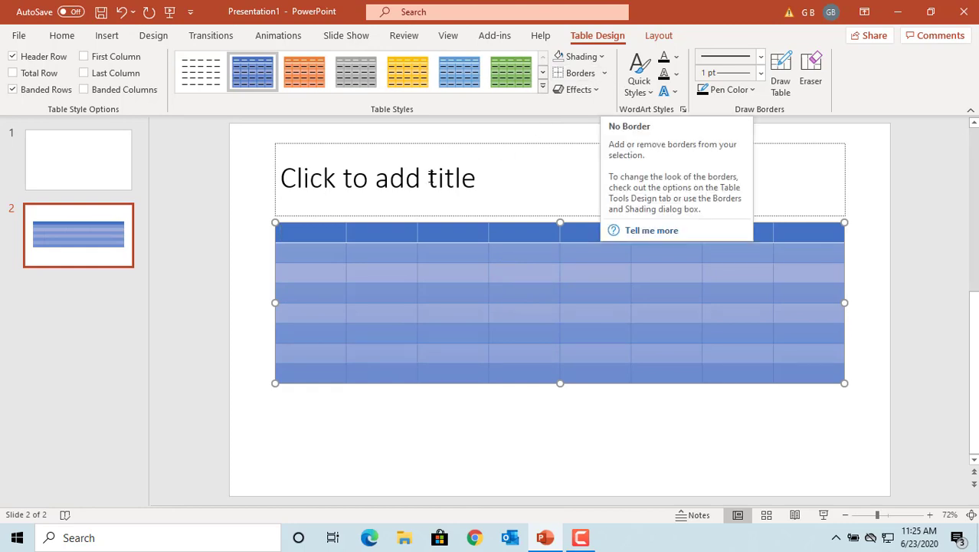
- Apply All Borders to the top-left cell, then to five selected cells in column 3
click(605, 75)
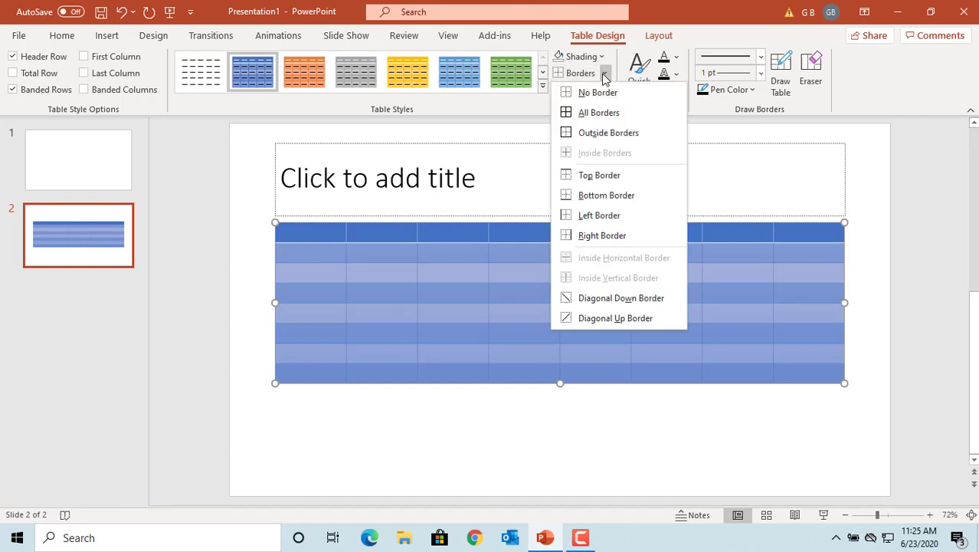
click(589, 115)
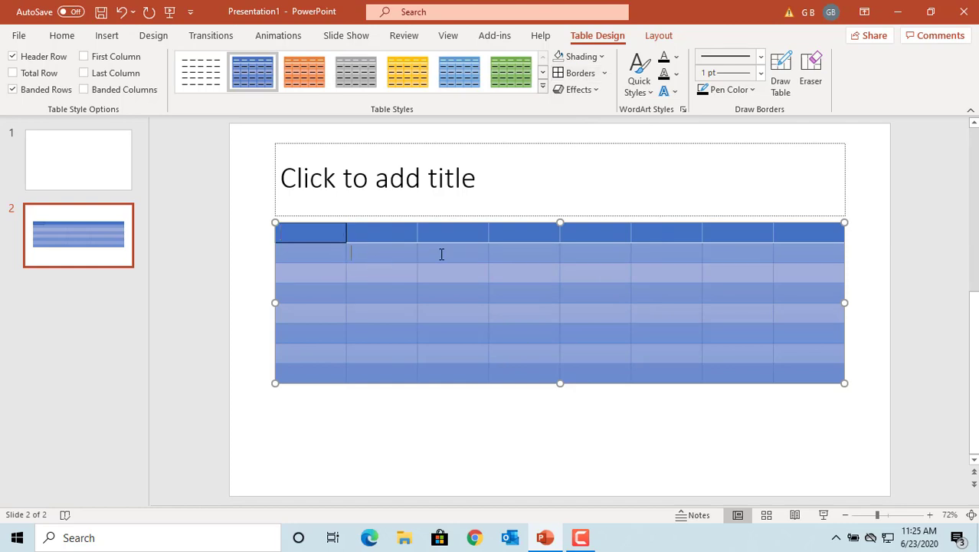
drag(441, 255, 456, 340)
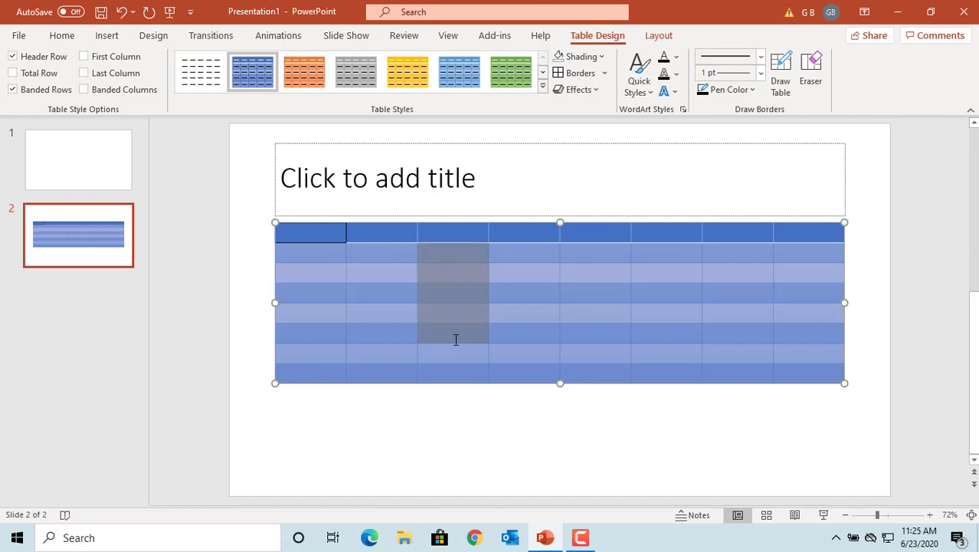
click(605, 73)
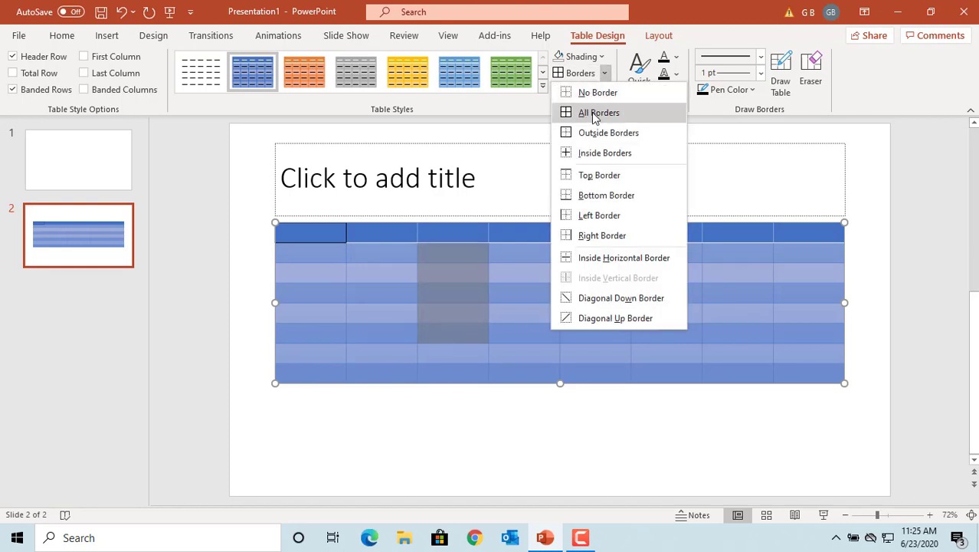
click(599, 112)
drag(322, 232, 790, 368)
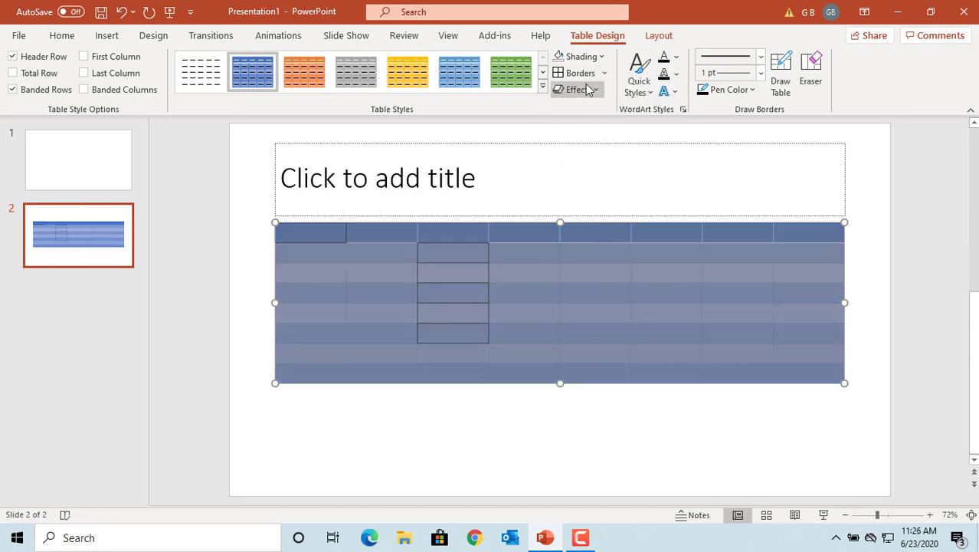